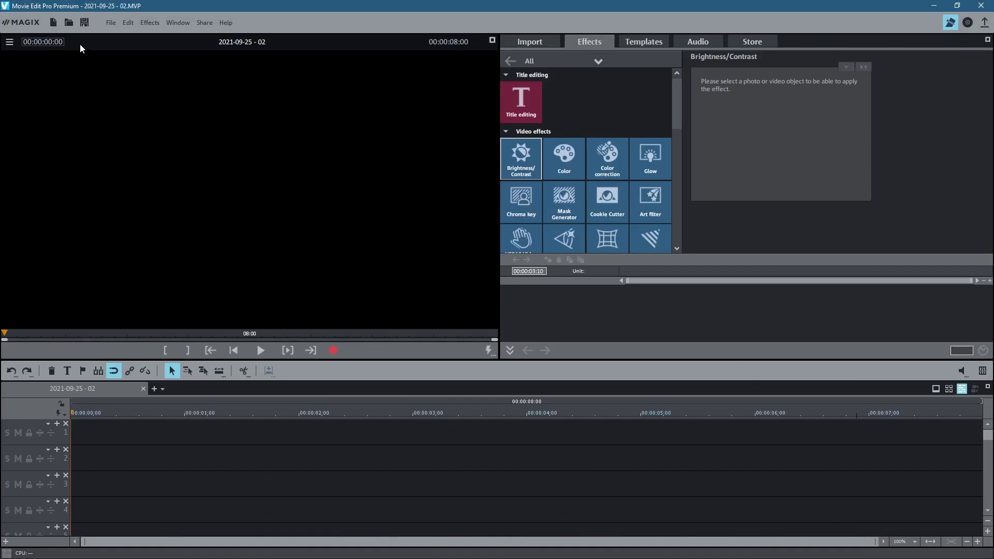
- Create a new project named 2021-09-25 using HDTV Full HD 1080p at 25 fps
left_click(107, 23)
left_click(110, 39)
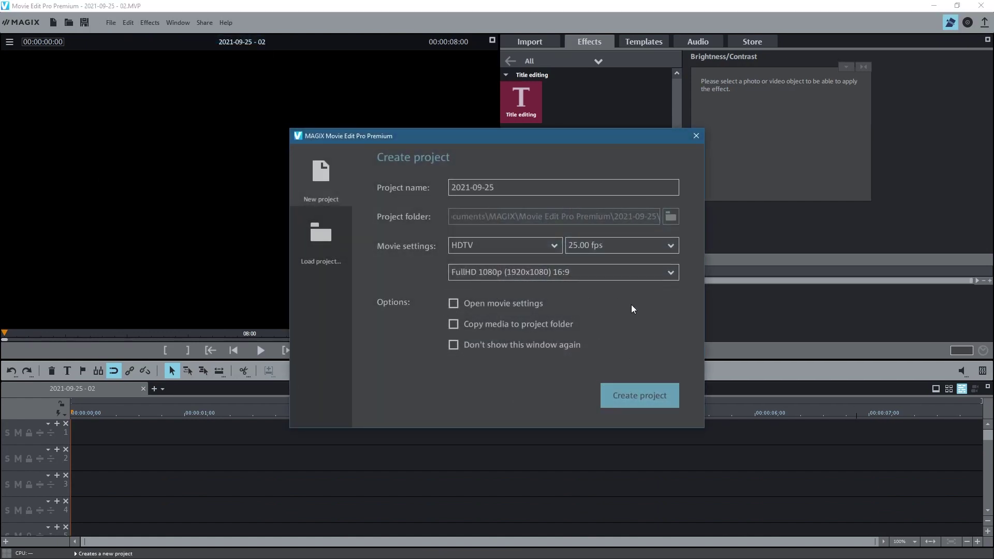
left_click(639, 395)
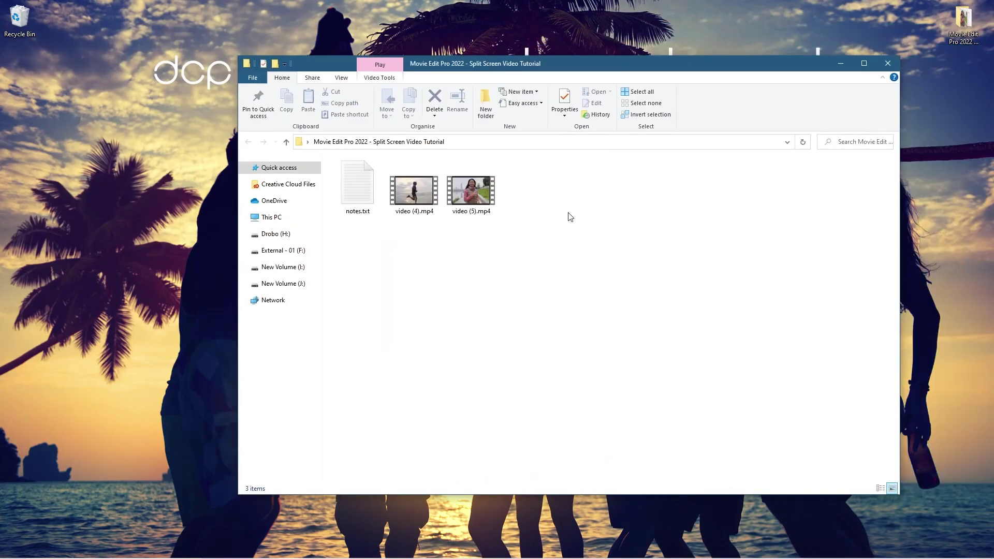
- Select video (4).mp4 and video (5).mp4 in Explorer, with Movie Edit Pro behind it
left_click_drag(568, 214, 414, 207)
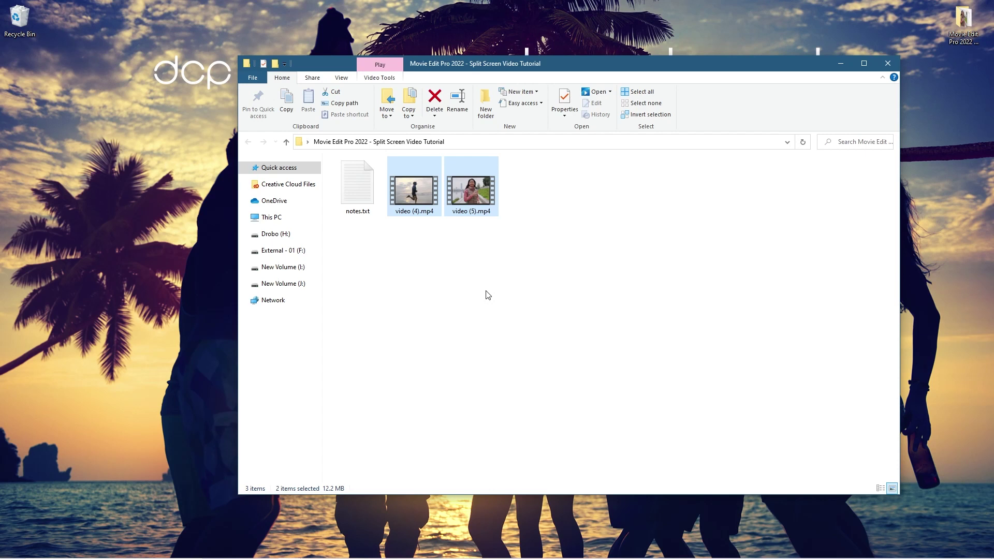
left_click_drag(575, 70, 667, 82)
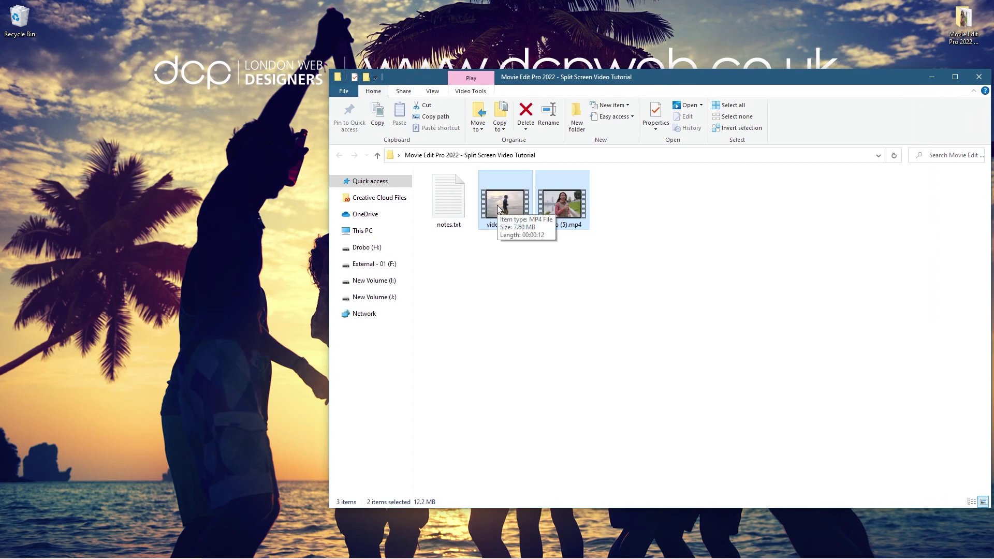
left_click(590, 285)
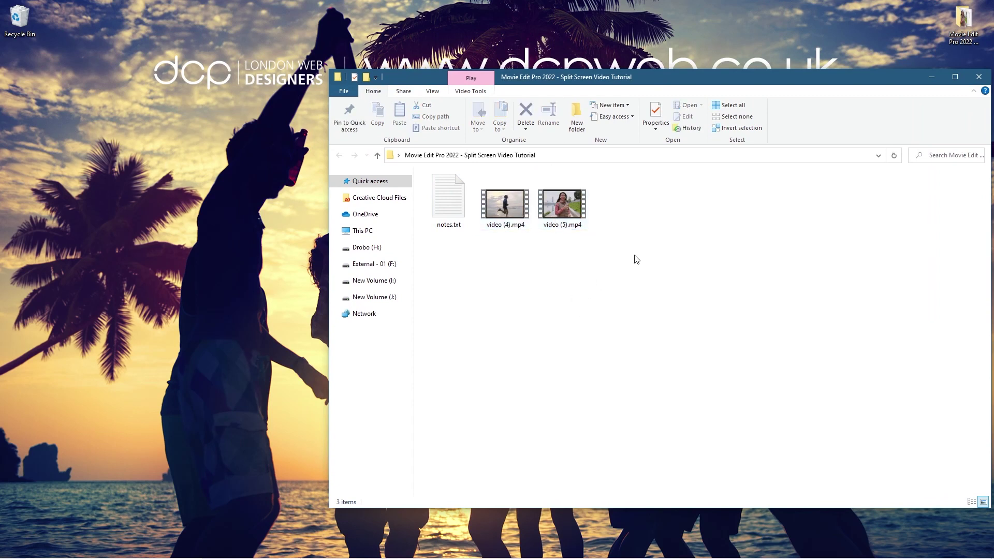
left_click_drag(634, 260, 479, 170)
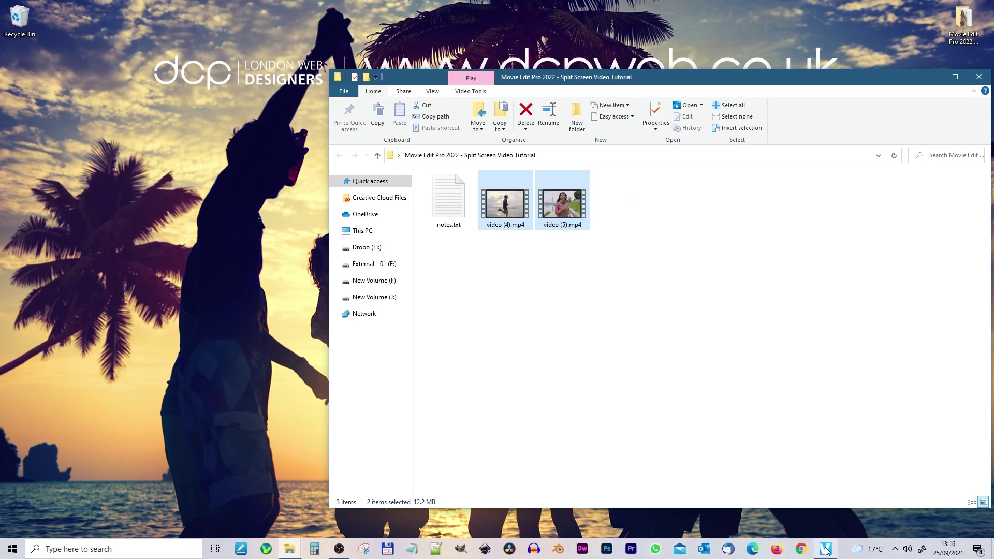
left_click(826, 552)
- Place video (4).mp4 on track 1 and video (5).mp4 on track 2 at 0:00, then select track 2's clip
key("alt+Tab")
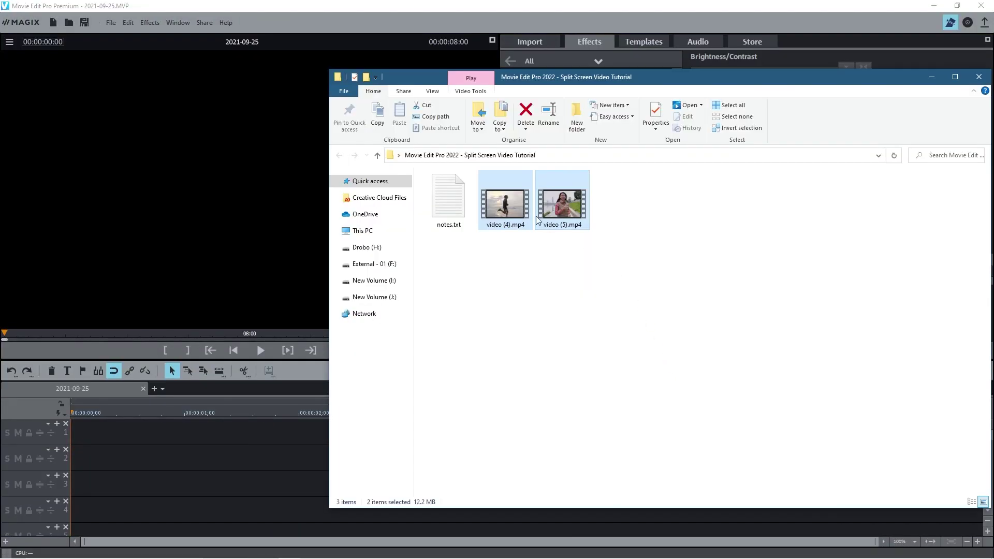
left_click_drag(505, 202, 209, 507)
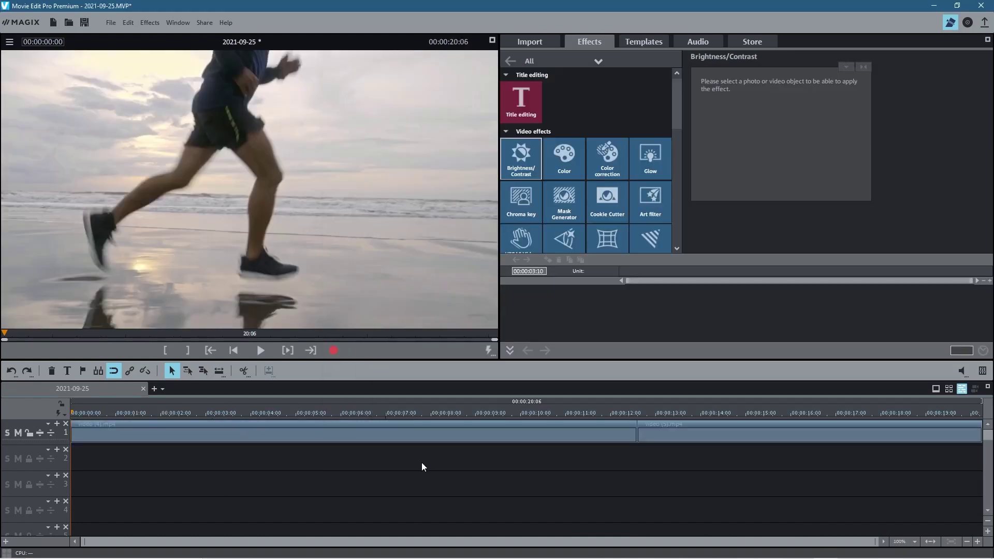
left_click_drag(678, 430, 115, 461)
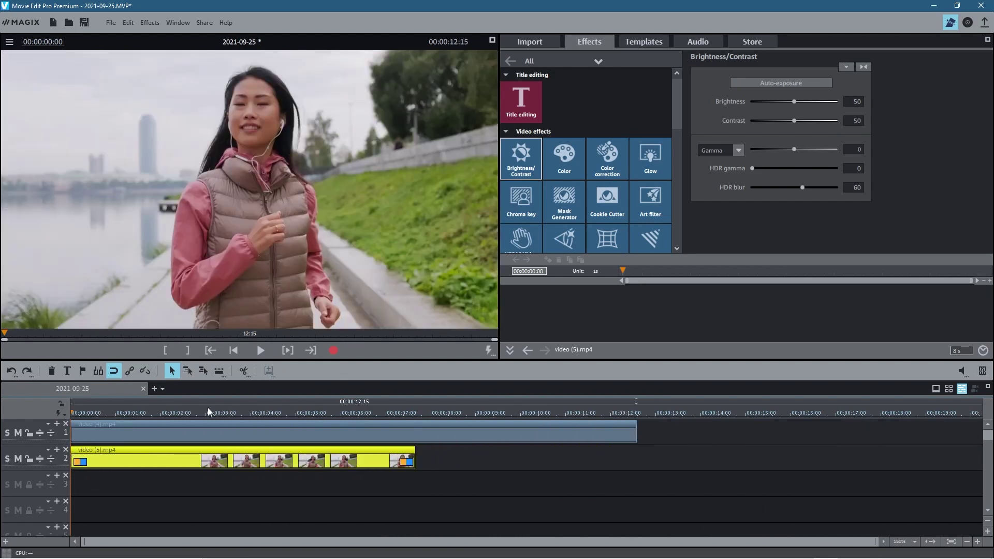
left_click(197, 422)
mouse_move(193, 413)
left_mouse_down()
mouse_move(237, 413)
mouse_move(146, 413)
mouse_move(194, 413)
left_mouse_up()
left_click(163, 461)
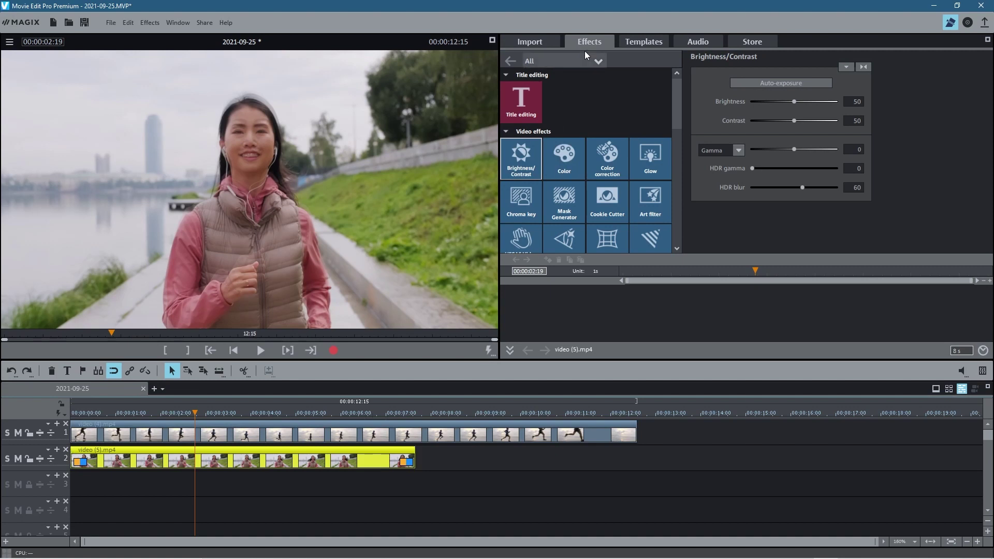
- Apply the Size/Position/Rotation effect to the woman's clip, video (5).mp4
scroll(555, 165, "down", 3)
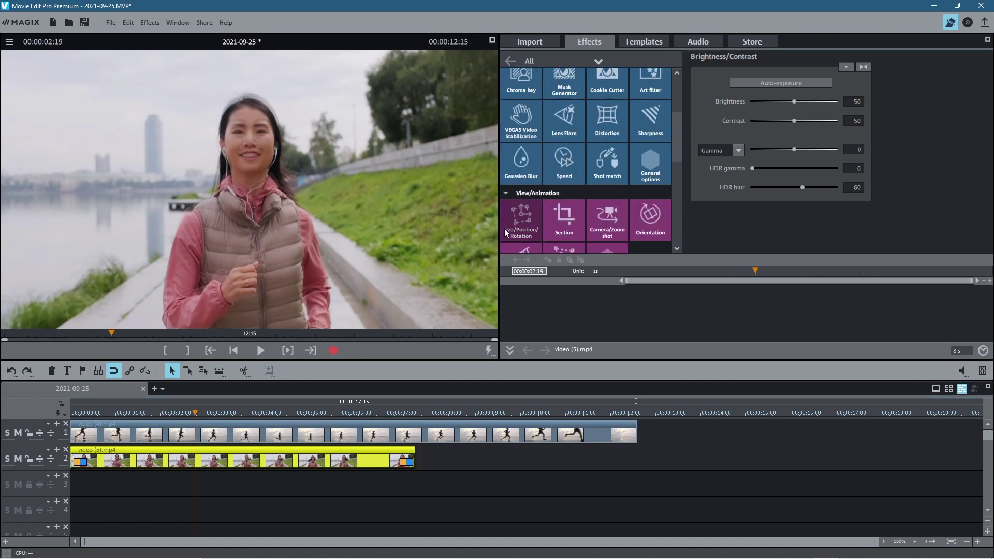
left_click(518, 218)
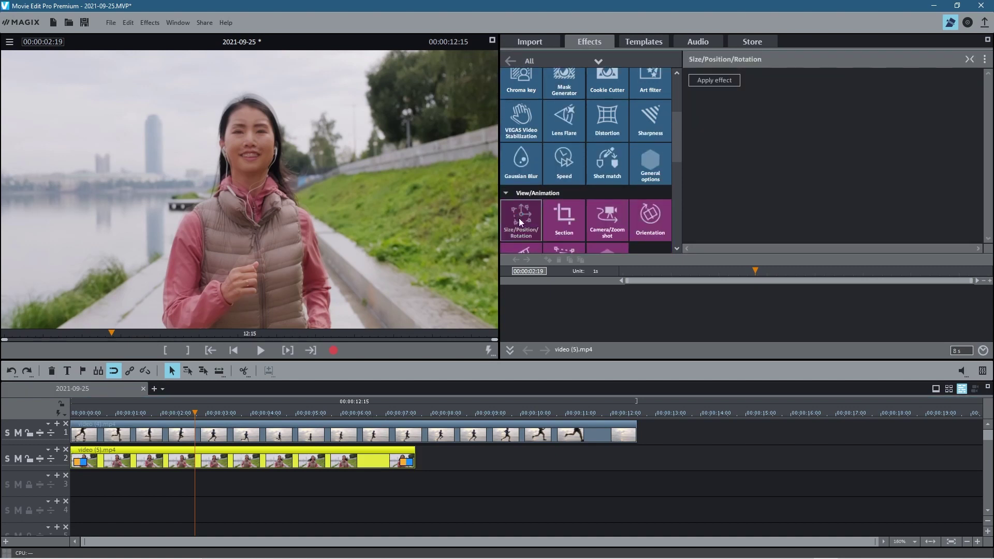
left_click(714, 79)
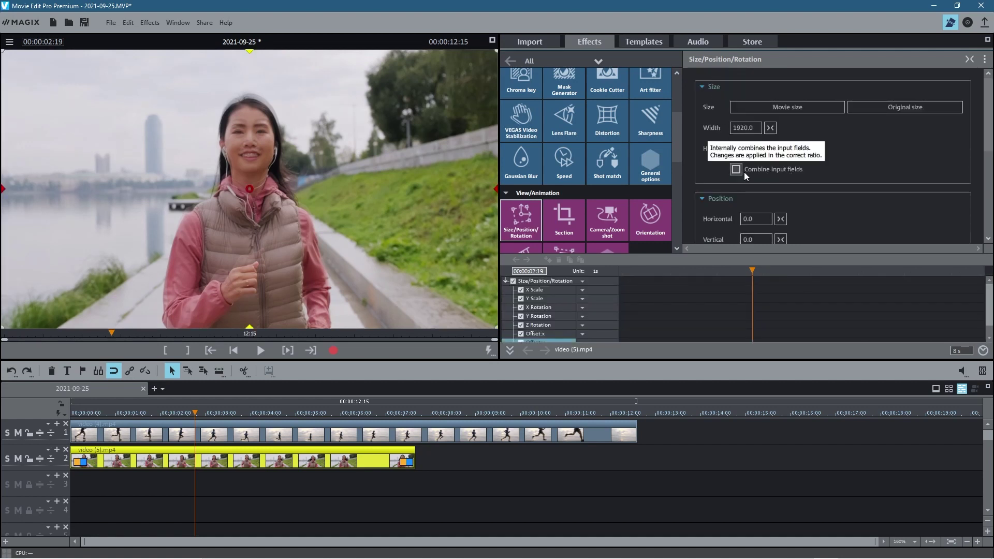
- Set the Section crop aspect ratio to Free proportions
left_click(568, 222)
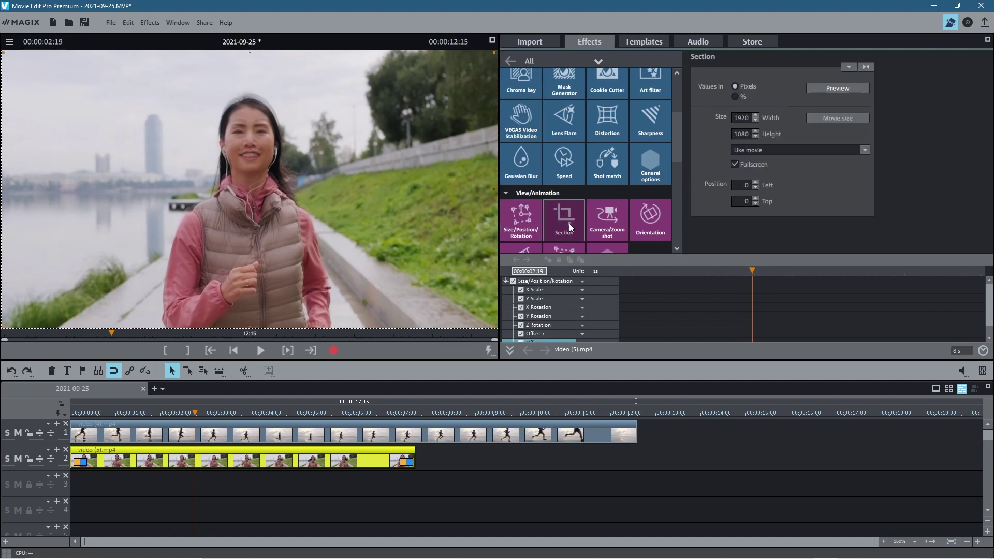
left_click(777, 150)
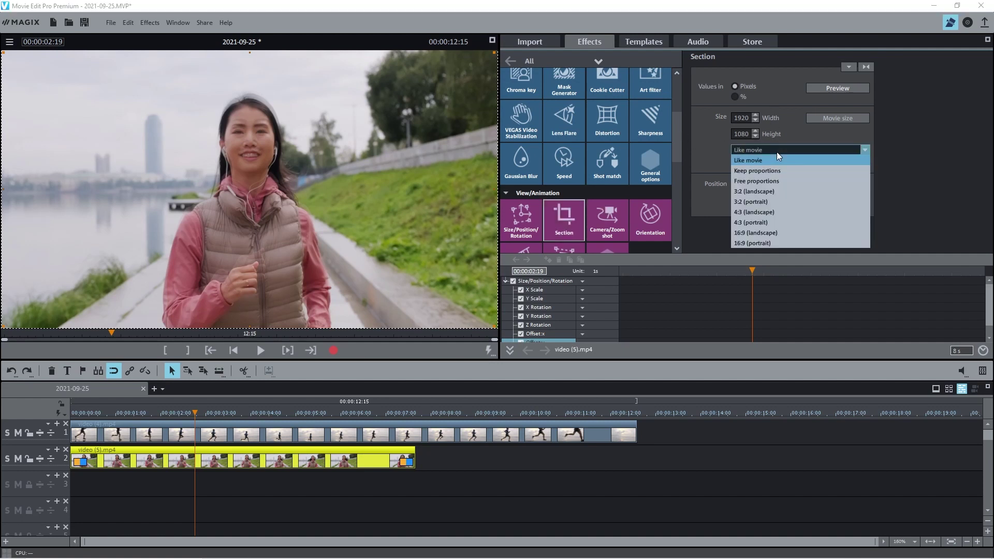
left_click(774, 180)
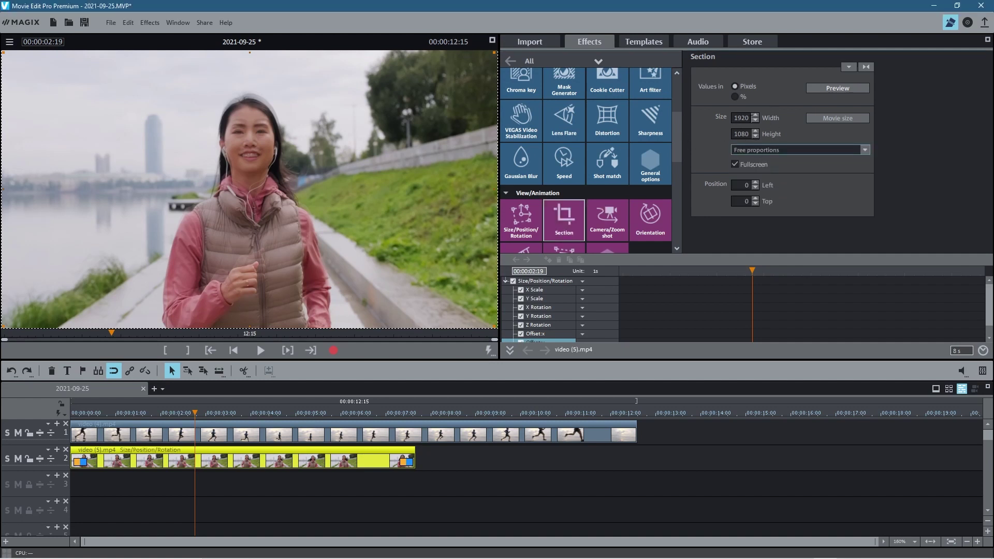
key("super")
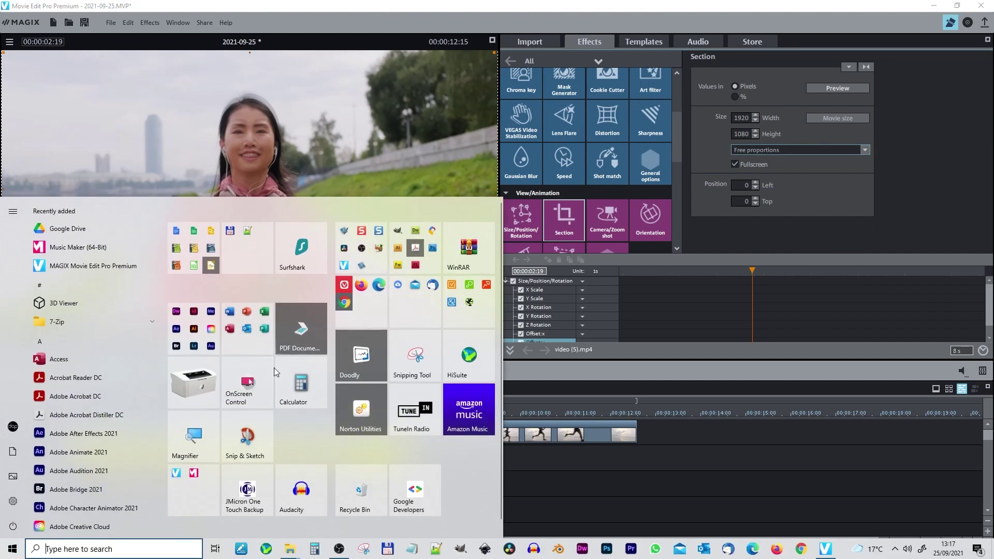
- Compute 1920/2 = 960 in Calculator, then select the Section Width value in Movie Edit Pro
left_click(300, 385)
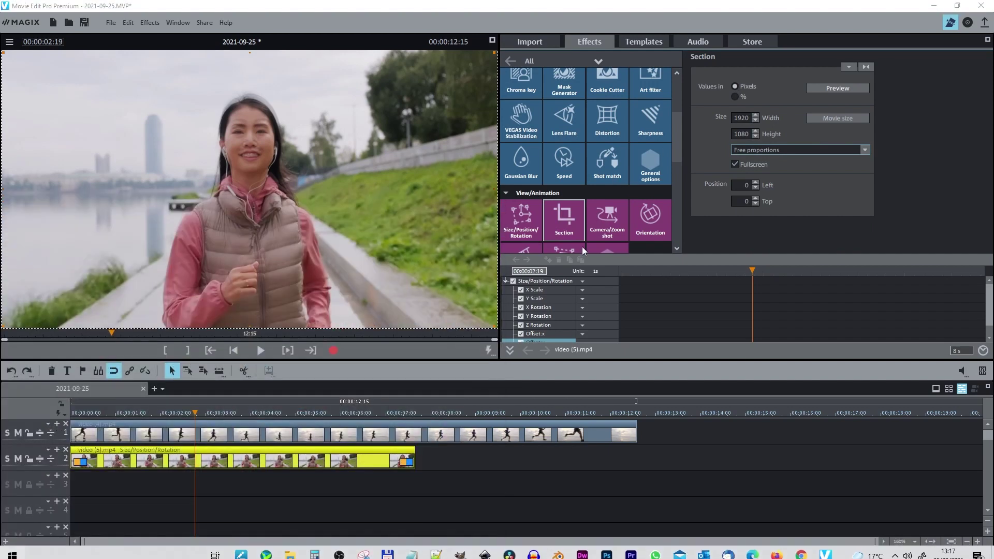
type("192")
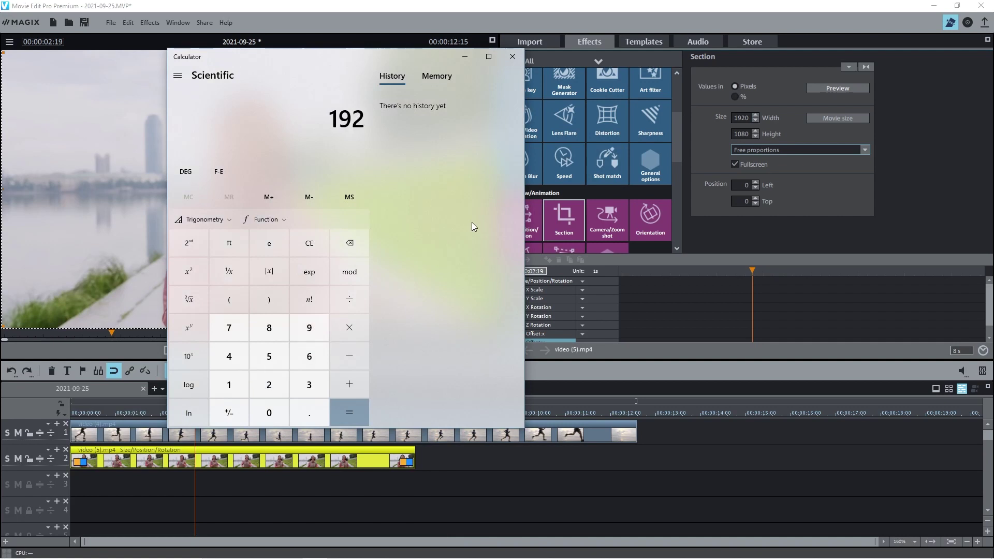
type("0/2")
key("Return")
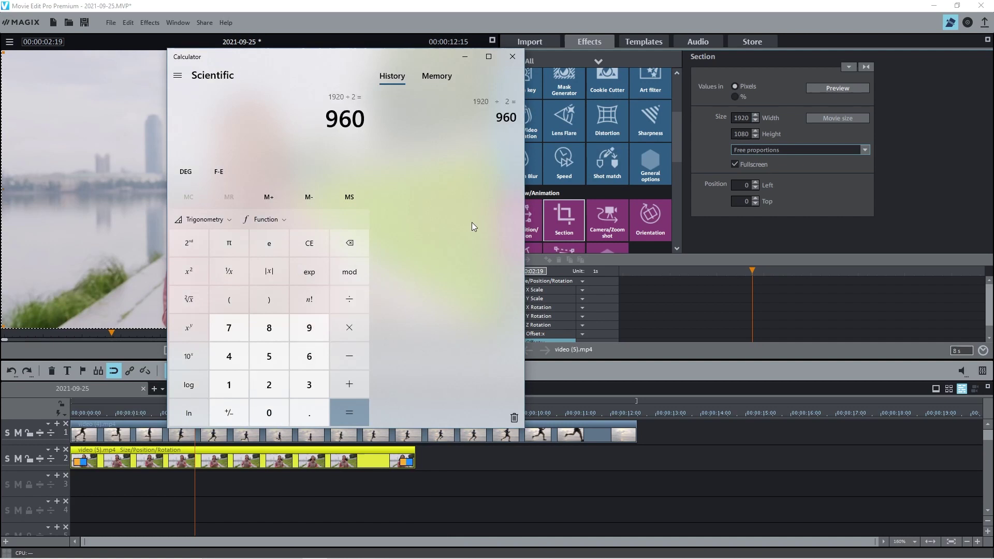
left_click(500, 4)
double_click(741, 118)
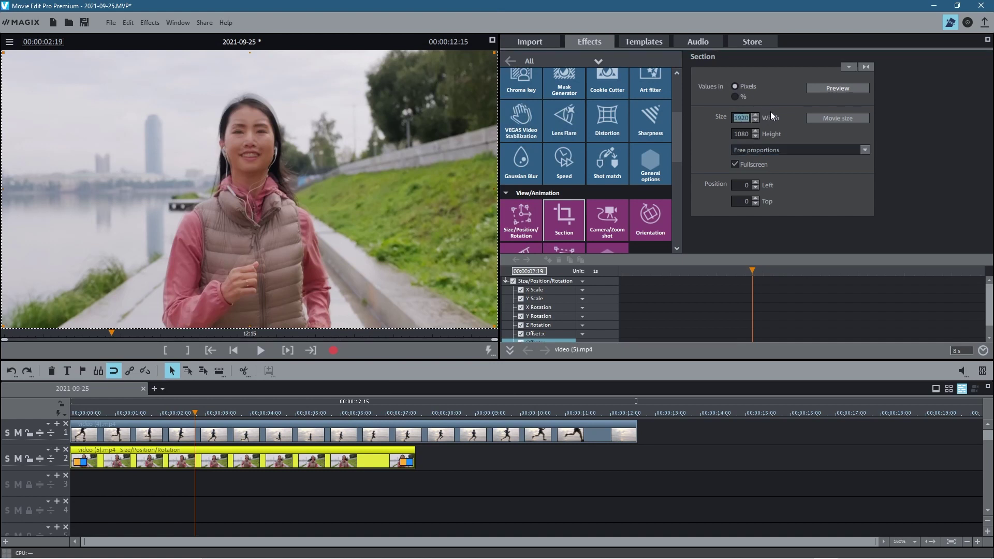
- Set the Section width to 960 and move the crop box to centre the woman (left 484)
type("960")
key("Return")
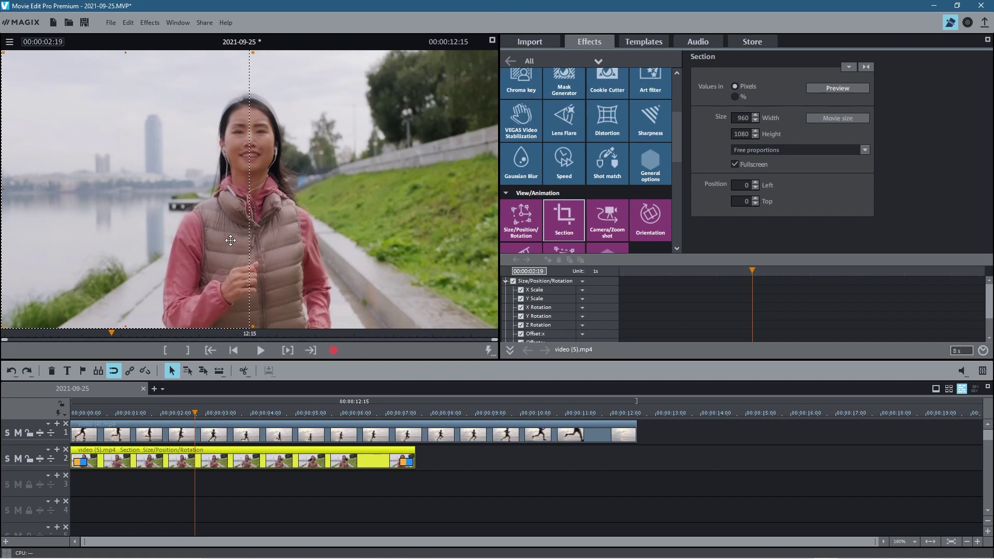
left_click_drag(81, 185, 204, 214)
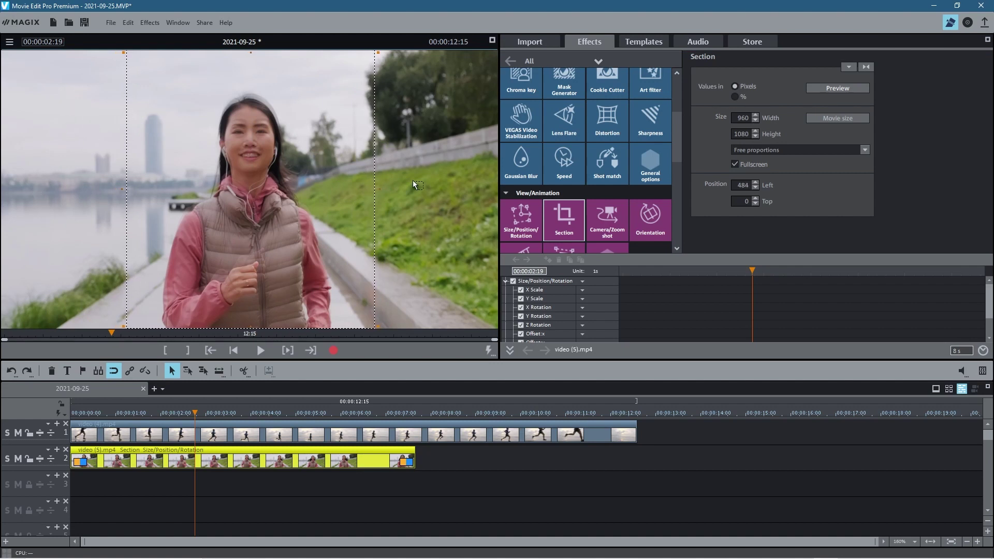
left_click(834, 88)
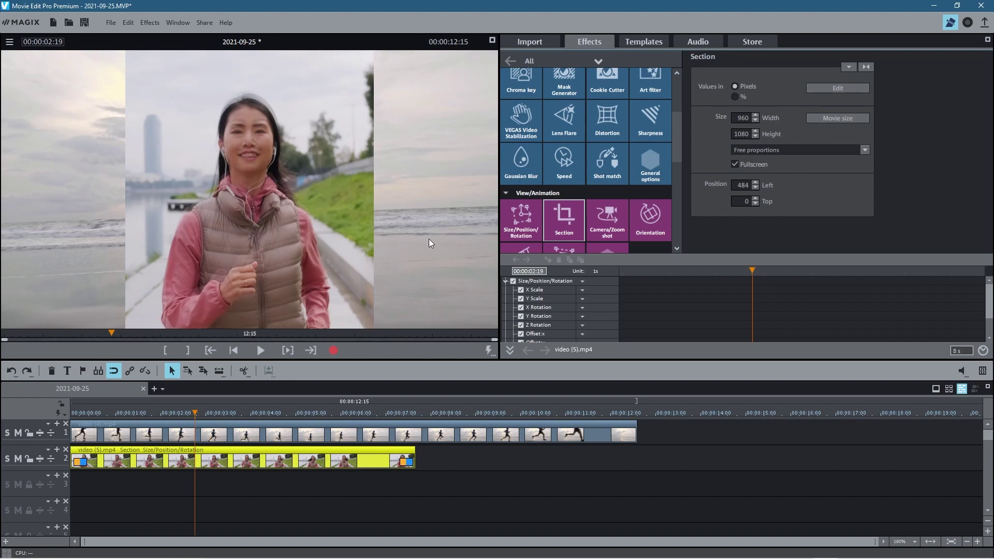
- Set the woman's clip Horizontal position to 480 in Size/Position/Rotation
left_click(524, 222)
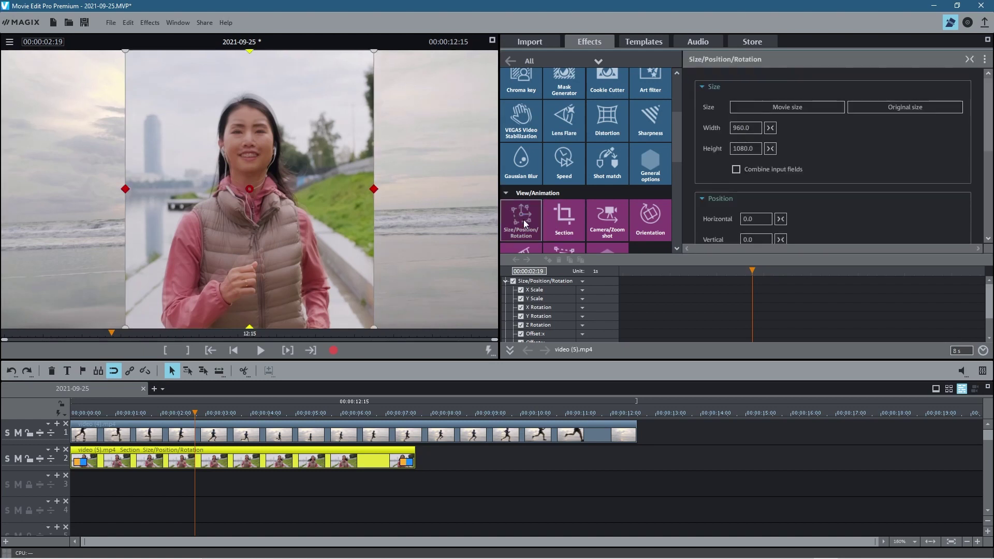
scroll(759, 194, "down", 3)
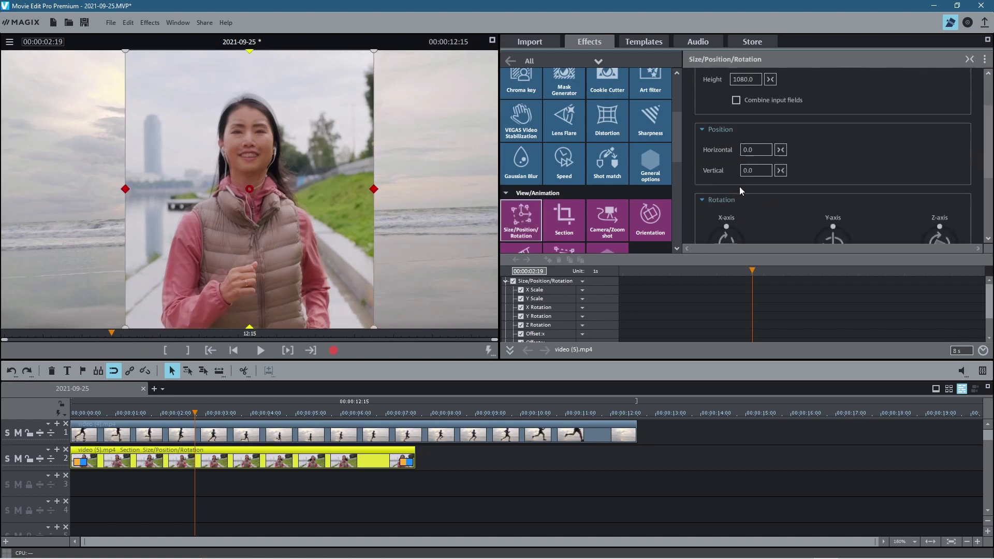
scroll(717, 130, "up", 2)
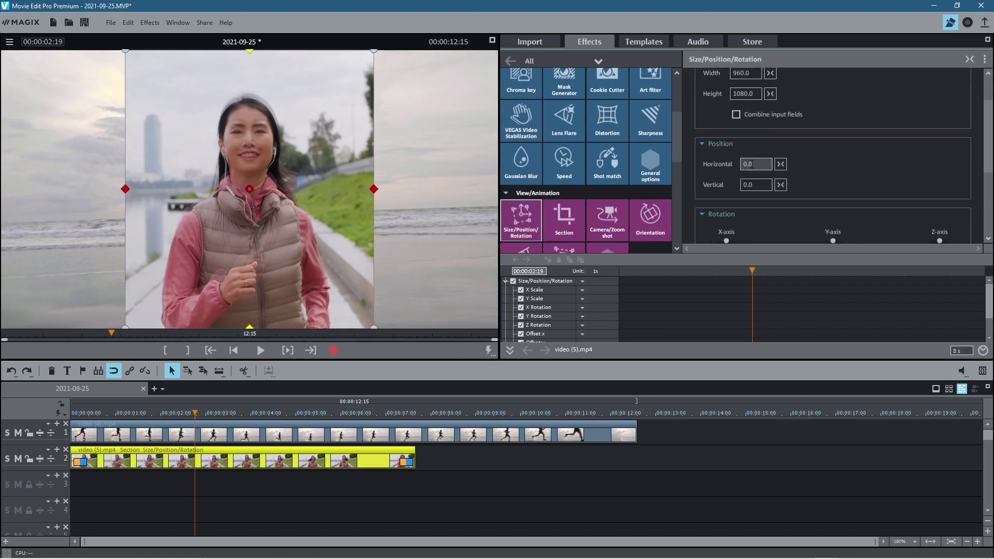
left_click(750, 163)
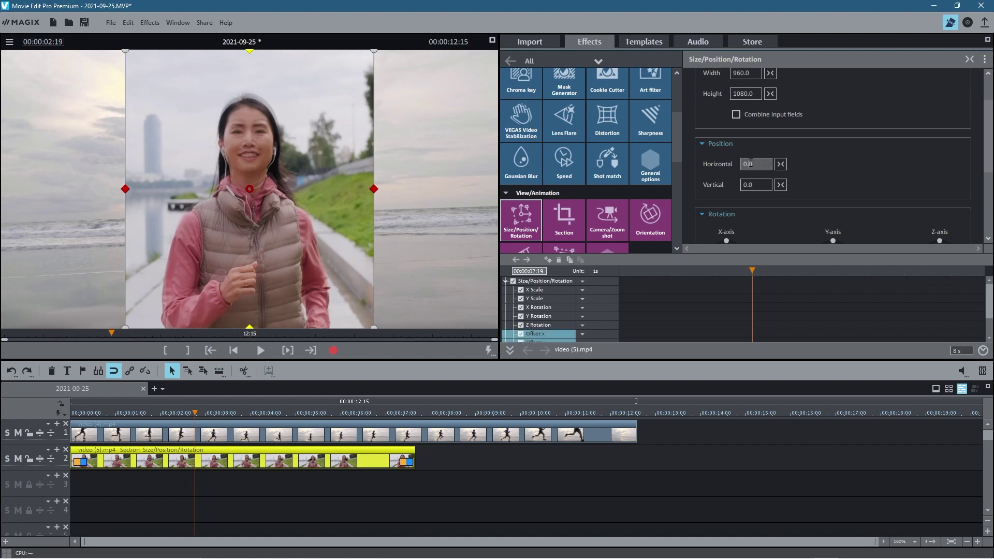
type("43")
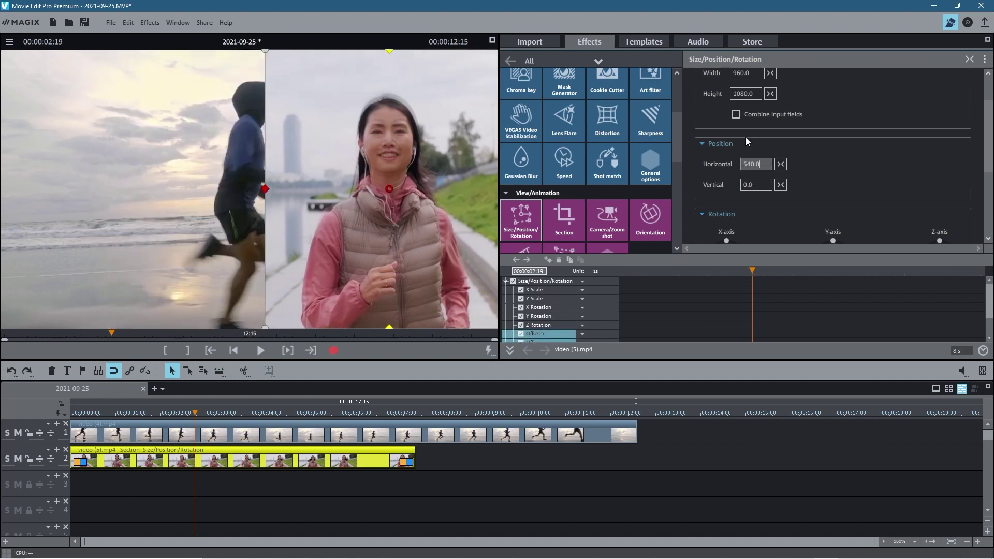
key("Up")
key("Up")
key("Up")
key("Up")
key("Up")
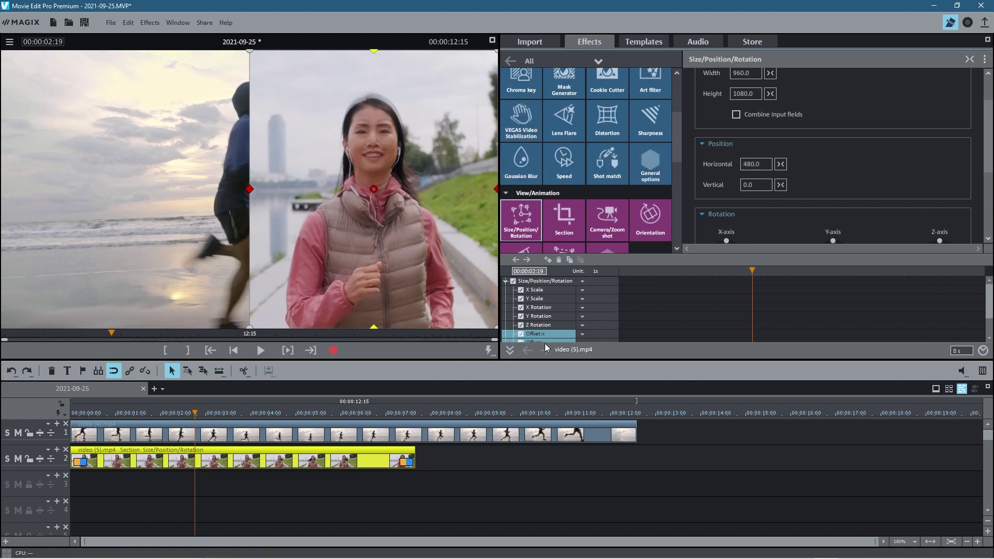
- Apply Size/Position/Rotation to video (4).mp4 on track 1 with Horizontal position -460
left_click(149, 432)
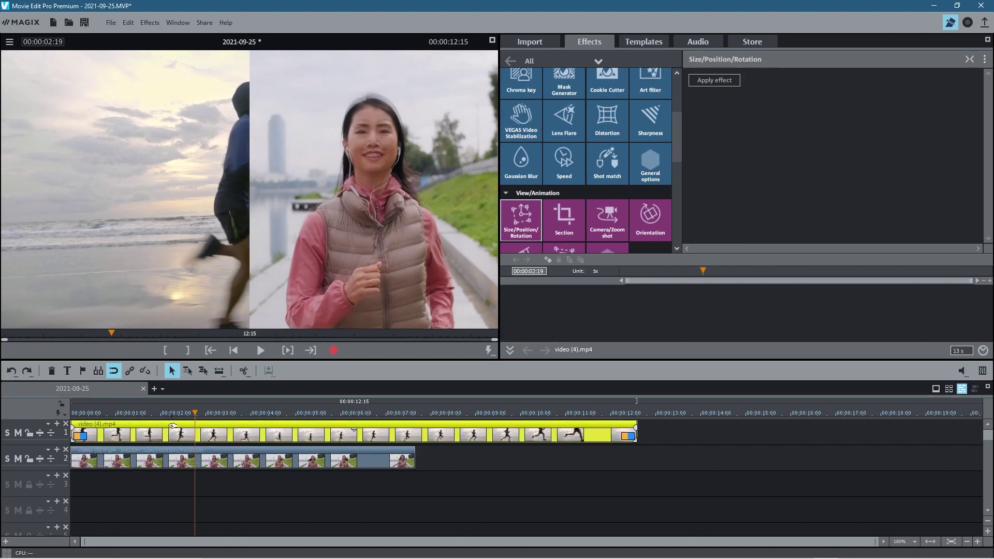
left_click(717, 79)
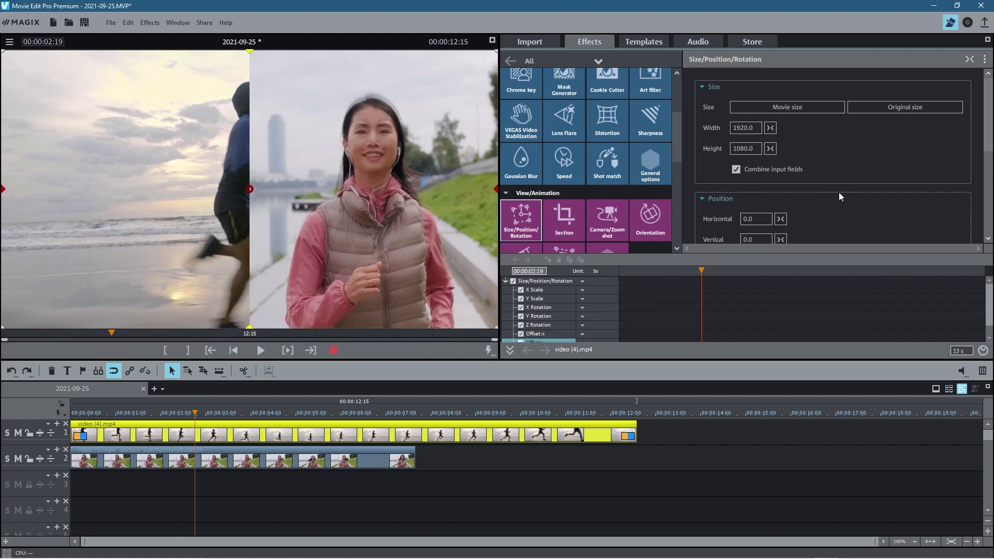
scroll(839, 191, "down", 2)
left_click_drag(753, 151, 752, 182)
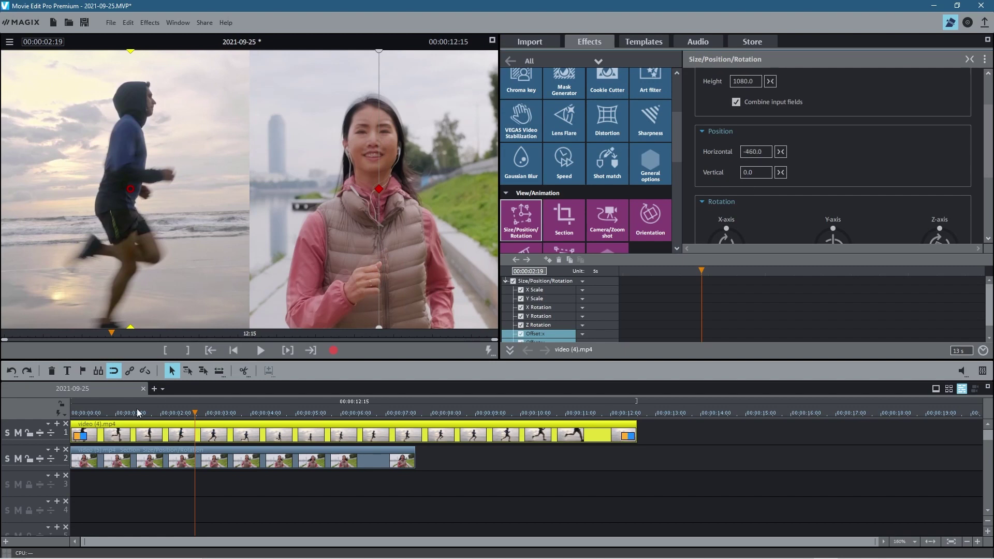
key("Home")
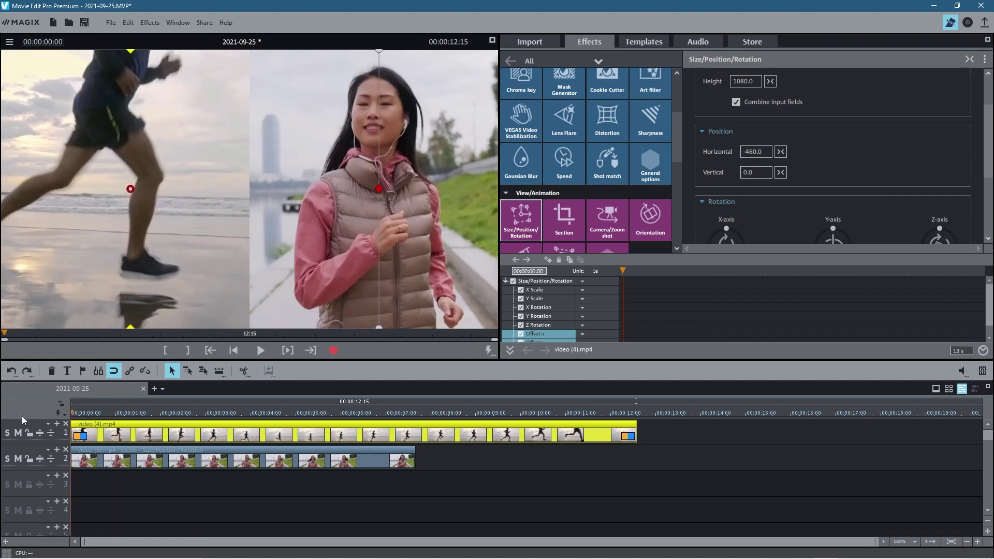
left_click(261, 350)
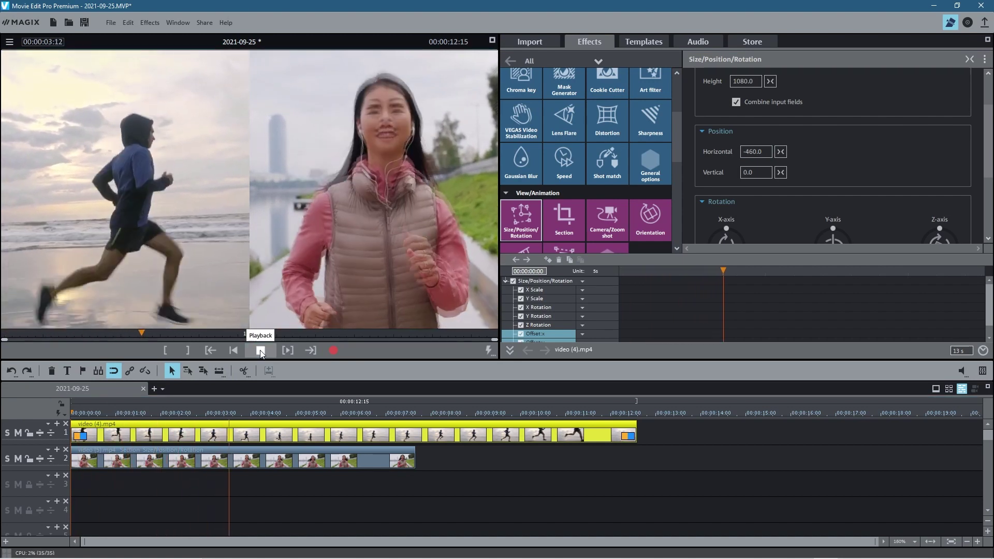
left_click(261, 350)
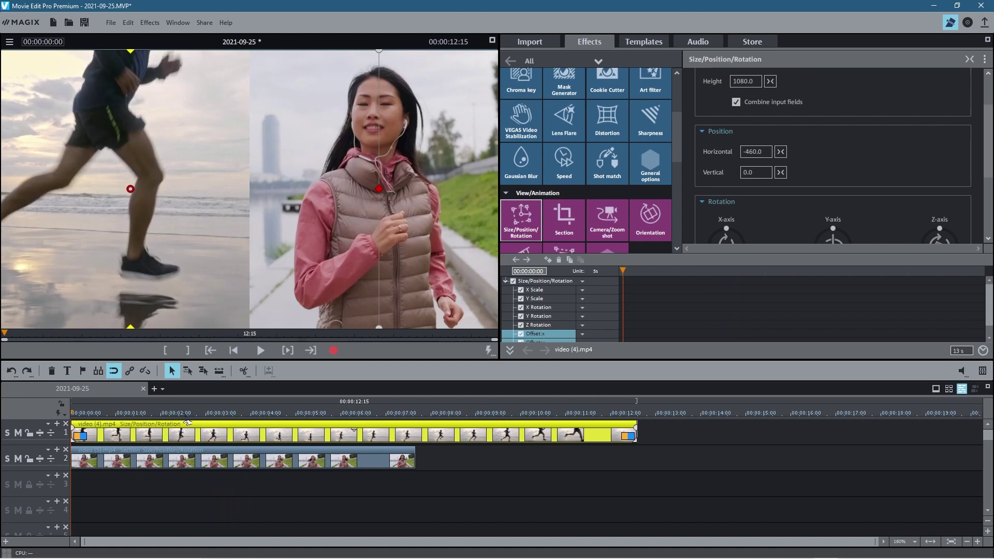
left_click(206, 413)
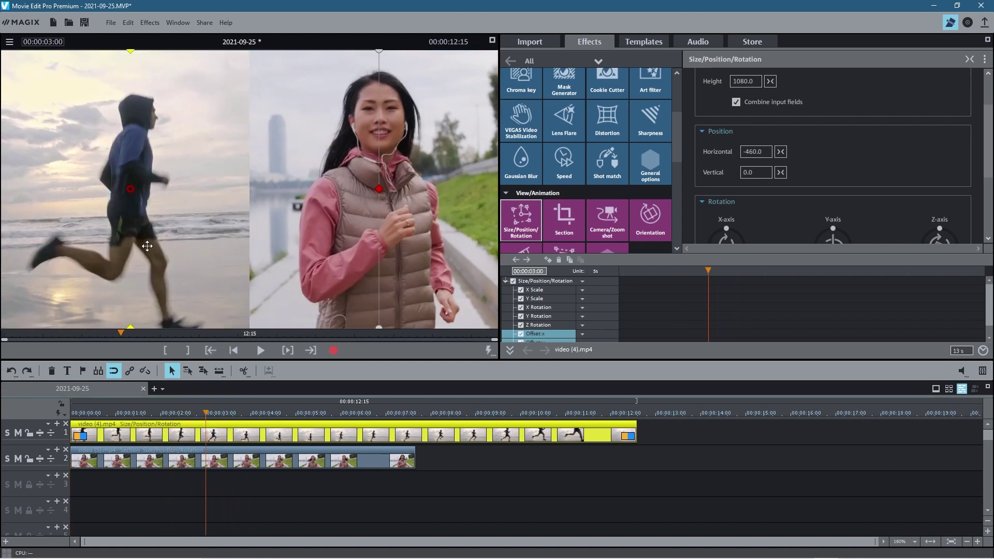
left_click_drag(206, 413, 210, 413)
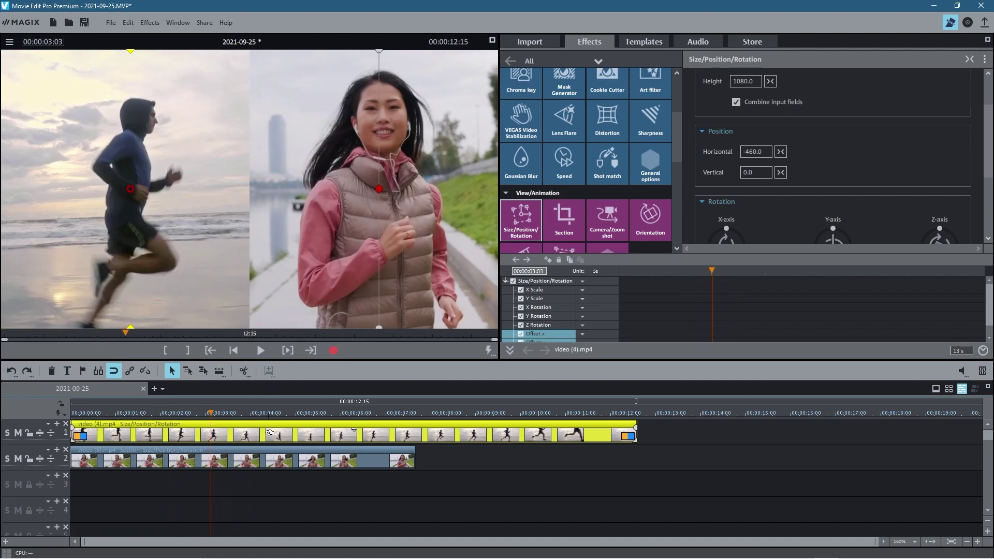
- Apply Brightness/Contrast Auto-exposure to both video (4).mp4 and video (5).mp4
scroll(564, 125, "up", 1)
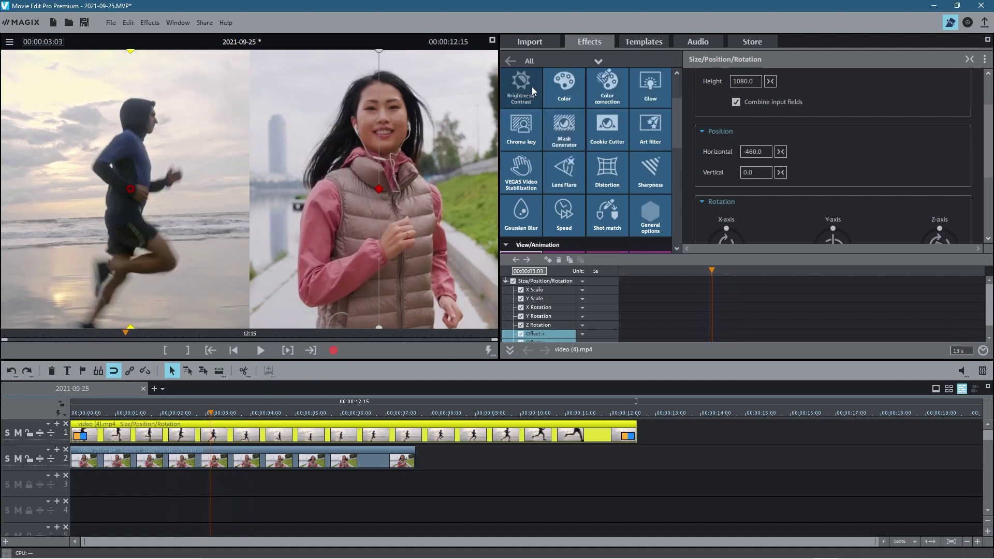
left_click(524, 83)
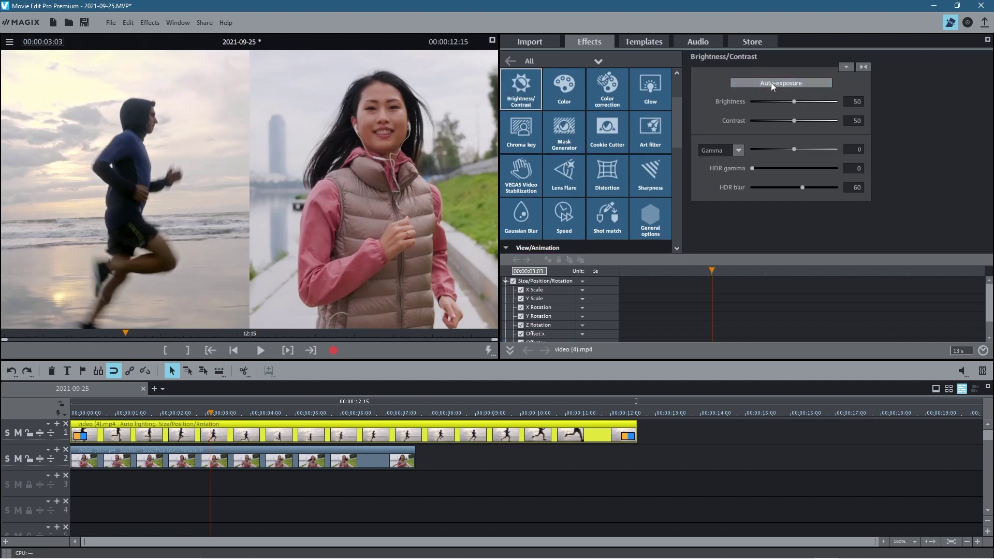
left_click(772, 82)
left_click(228, 456)
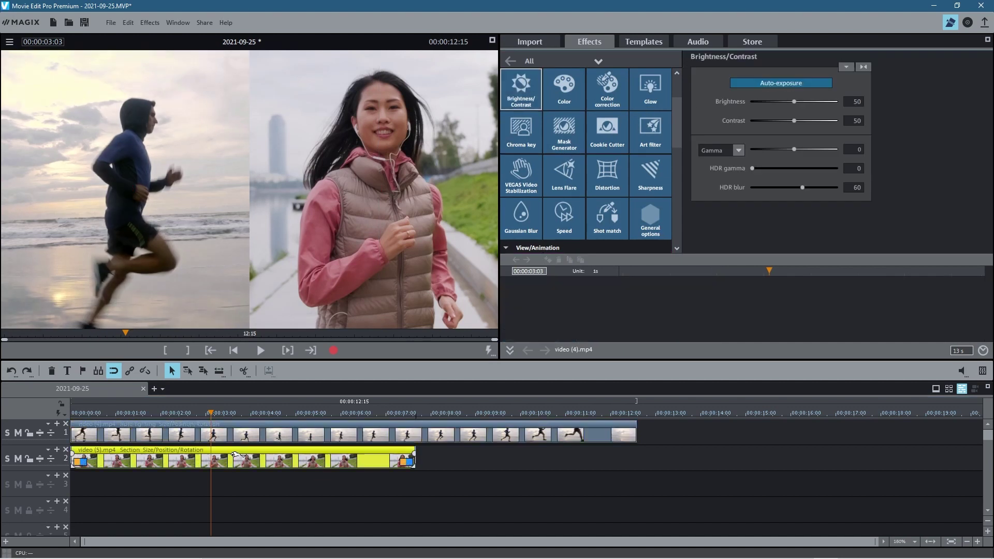
left_click(769, 83)
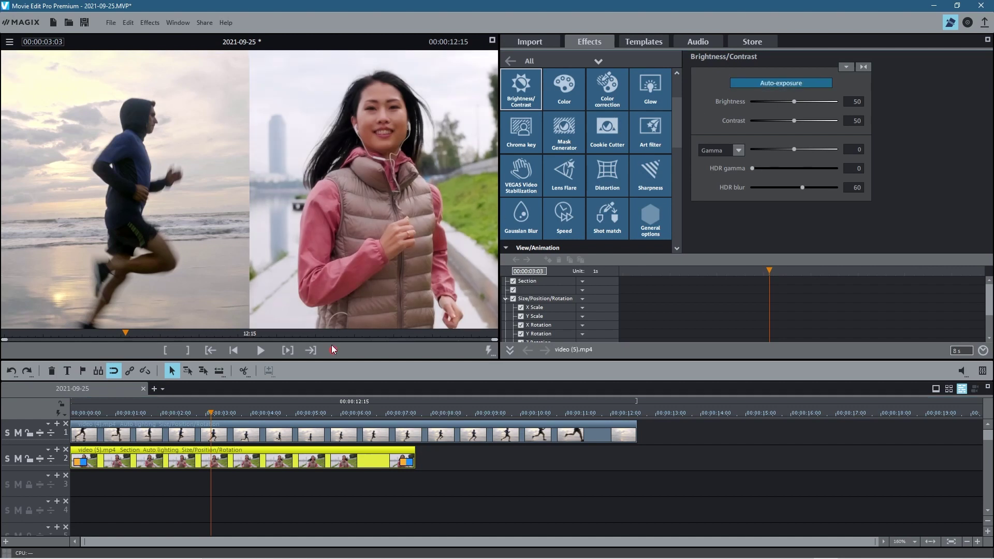
left_click_drag(214, 420, 293, 416)
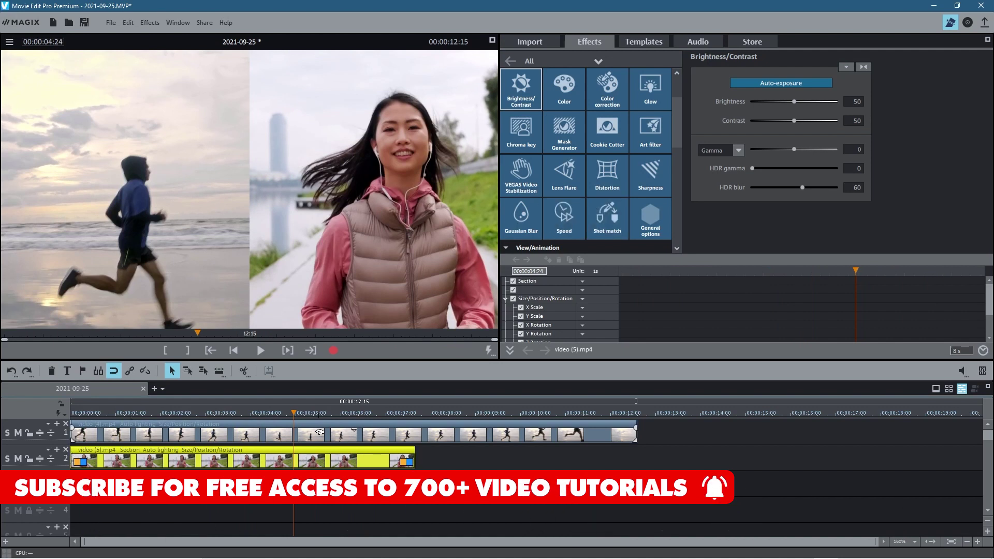
- Split the man's clip at 00:00:07:17, delete its excess end, and play the result
left_click(417, 411)
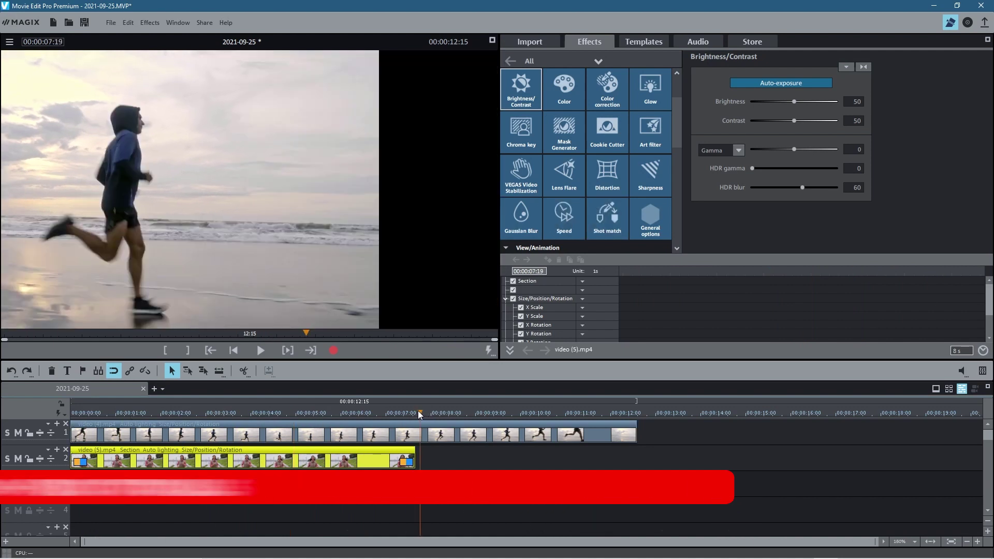
left_click(244, 370)
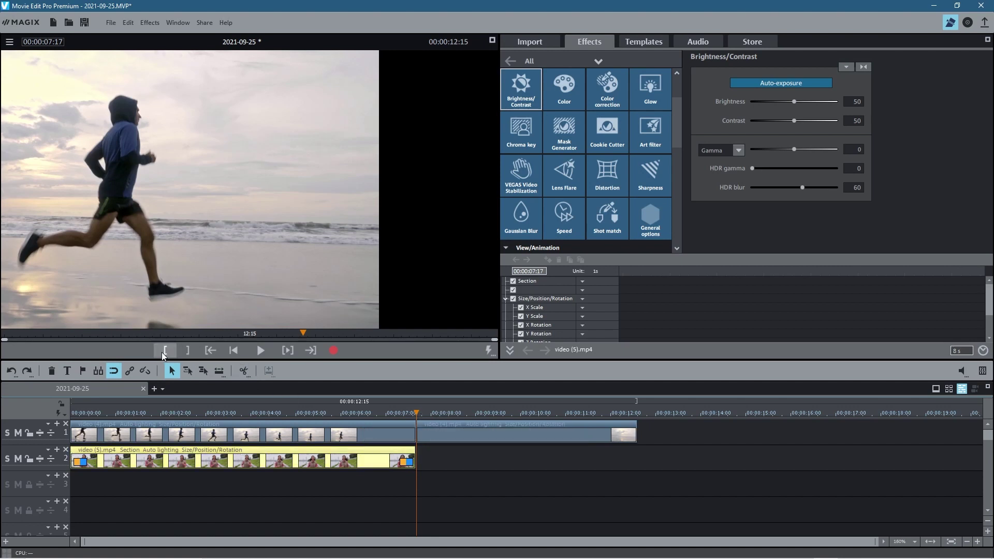
left_click(444, 430)
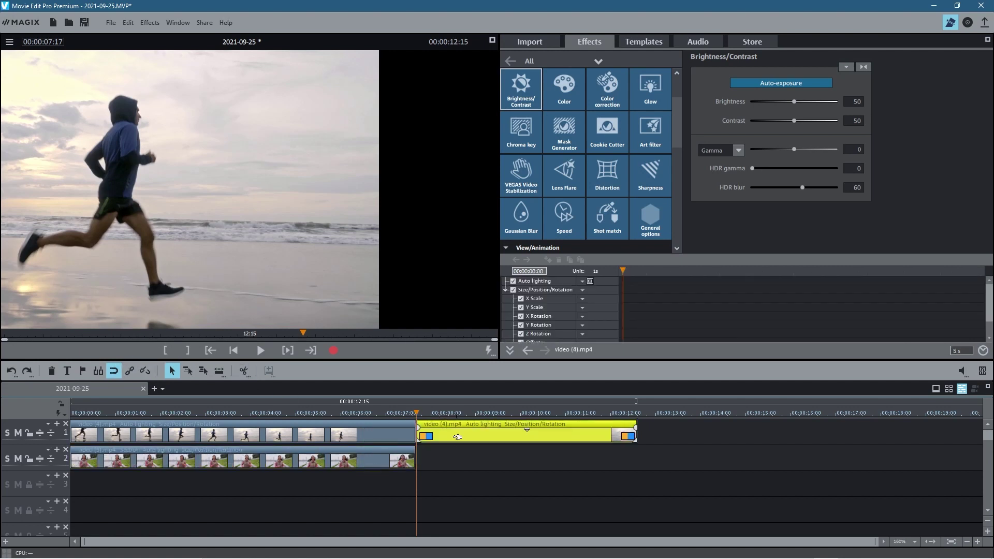
key("Delete")
left_click_drag(414, 410, 61, 423)
key("space")
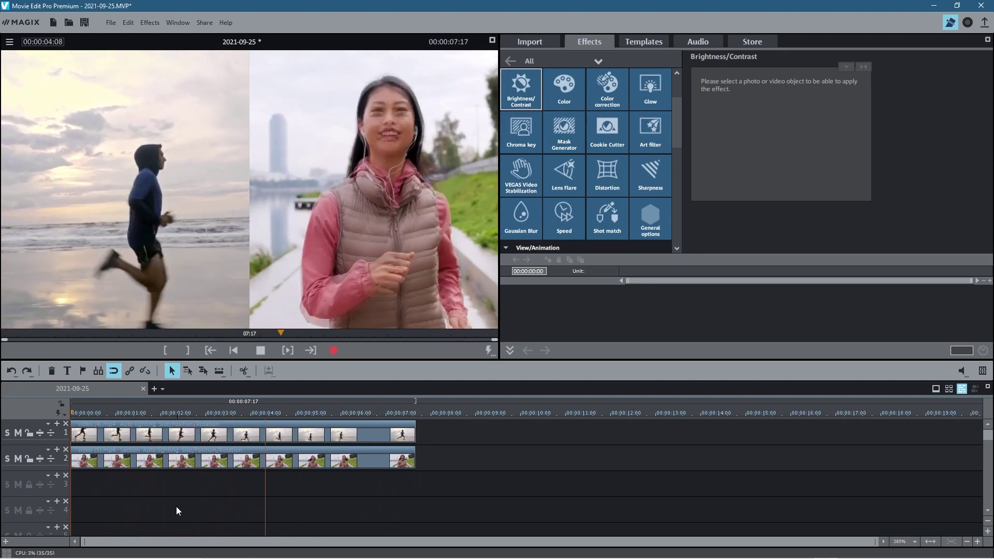
- Stop the split-screen preview at 00:00:07:17 and bring up the File menu
key("space")
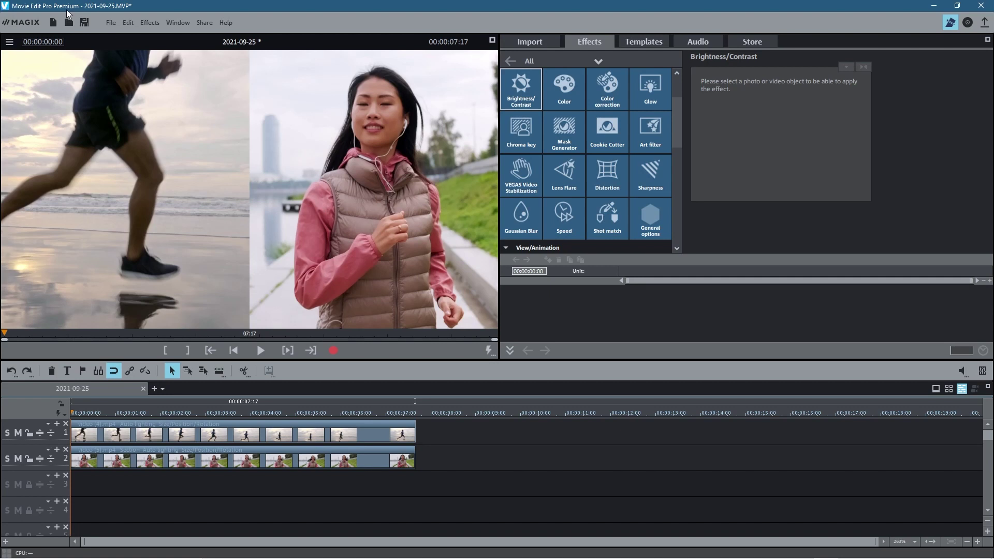
left_click(111, 23)
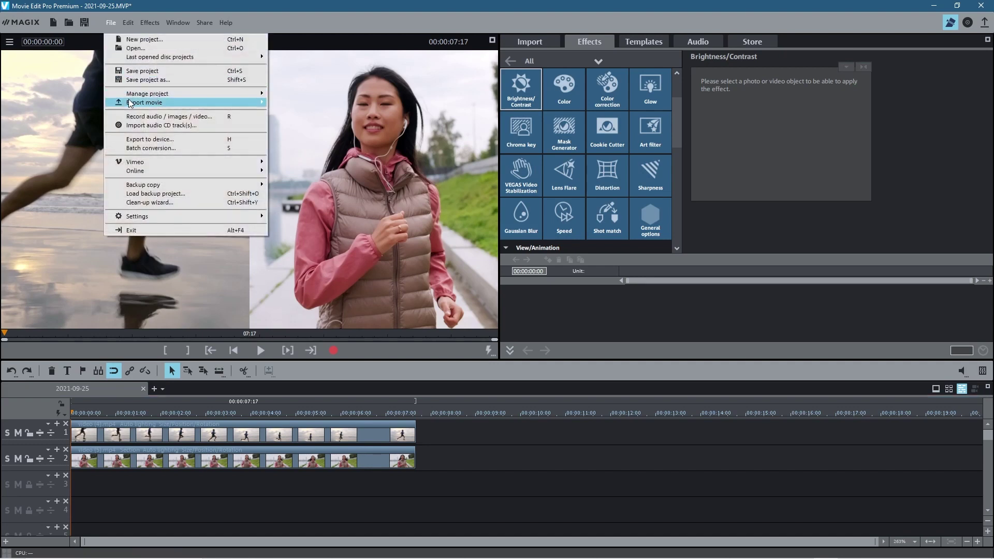
- Save the project as 'split screen' in the Desktop's Movie Edit Pro 2022 - Split Screen Video Tutorial folder
left_click(136, 80)
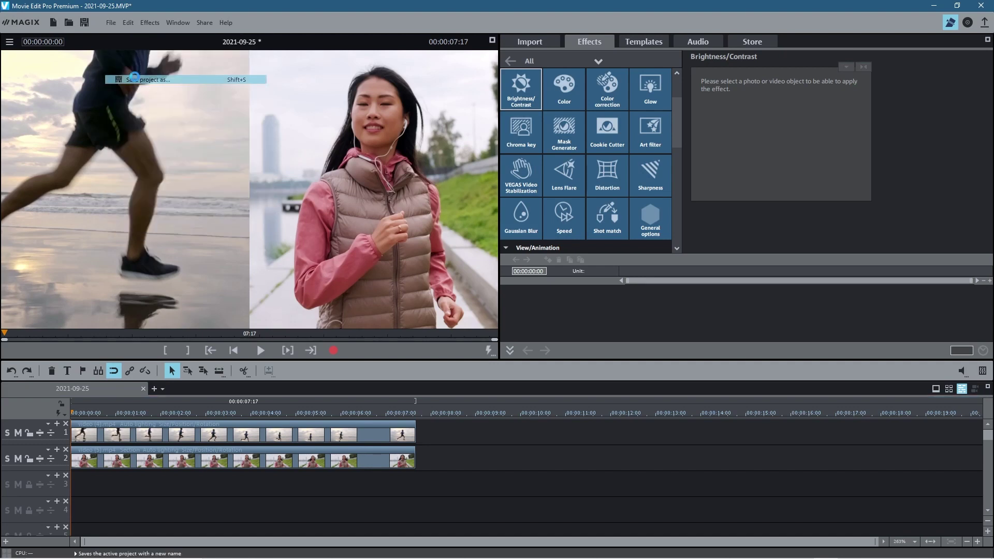
left_click(373, 285)
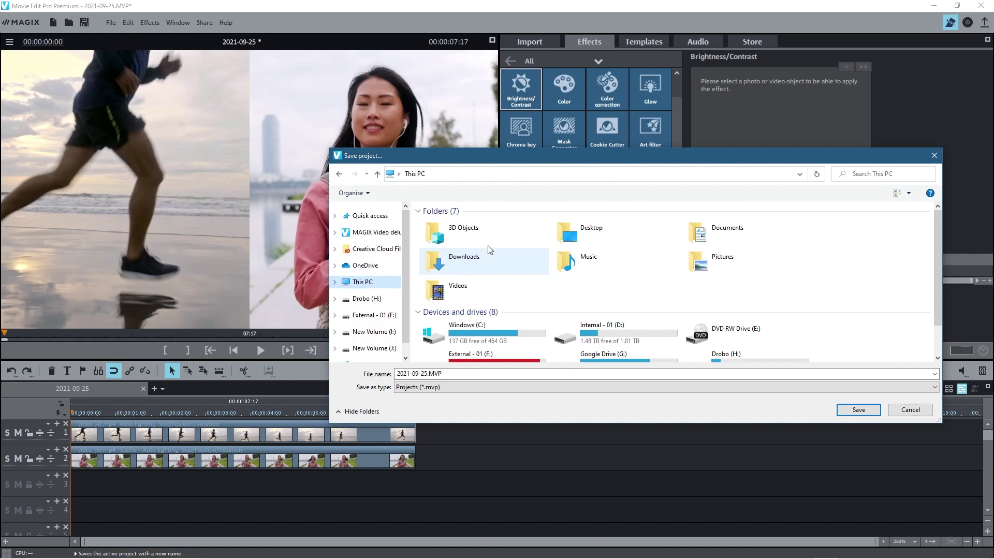
double_click(580, 231)
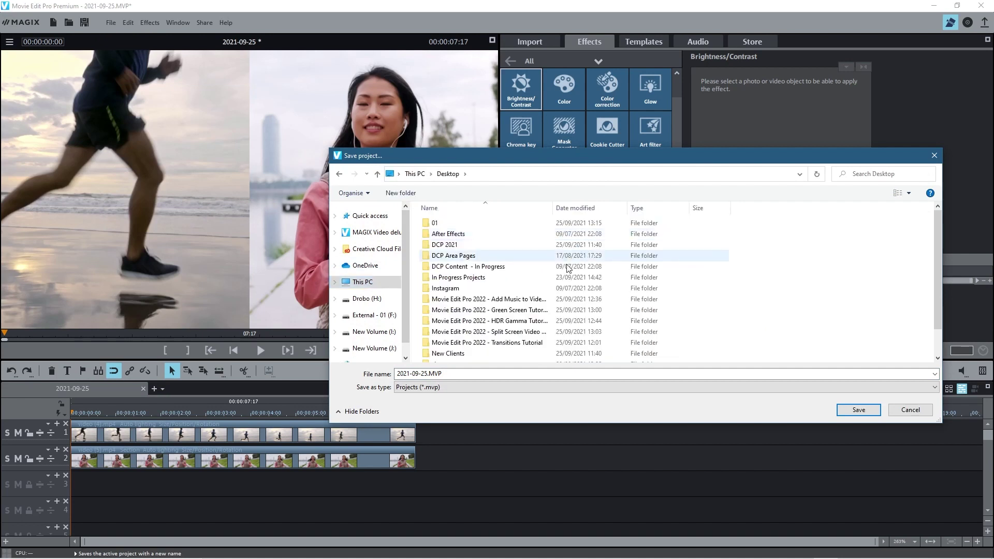
double_click(507, 331)
type("slipt")
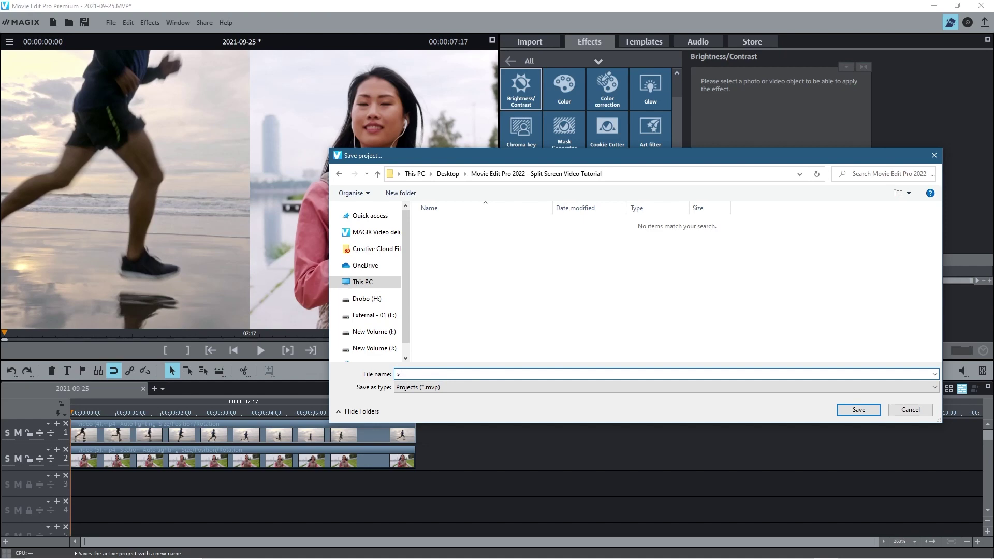
type("it screen")
left_click(867, 413)
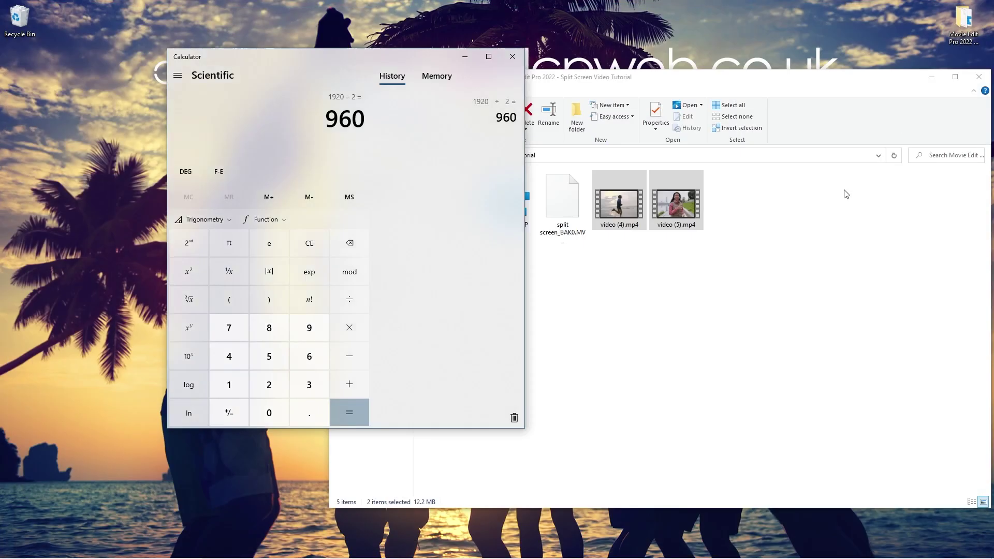
- Close Calculator and check split screen.MVP in the tutorial folder in File Explorer
left_click(619, 201)
left_click(513, 58)
left_click(498, 198)
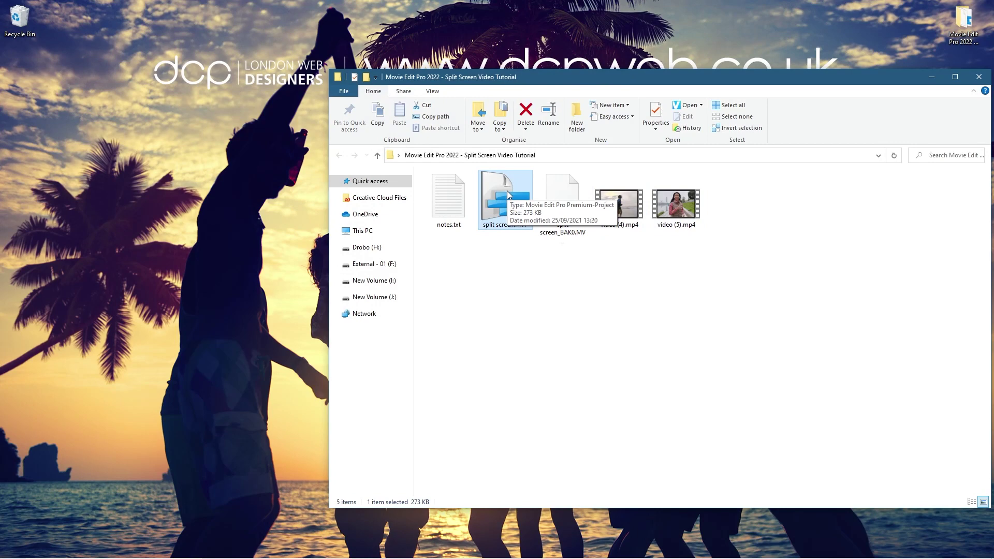
left_click(794, 362)
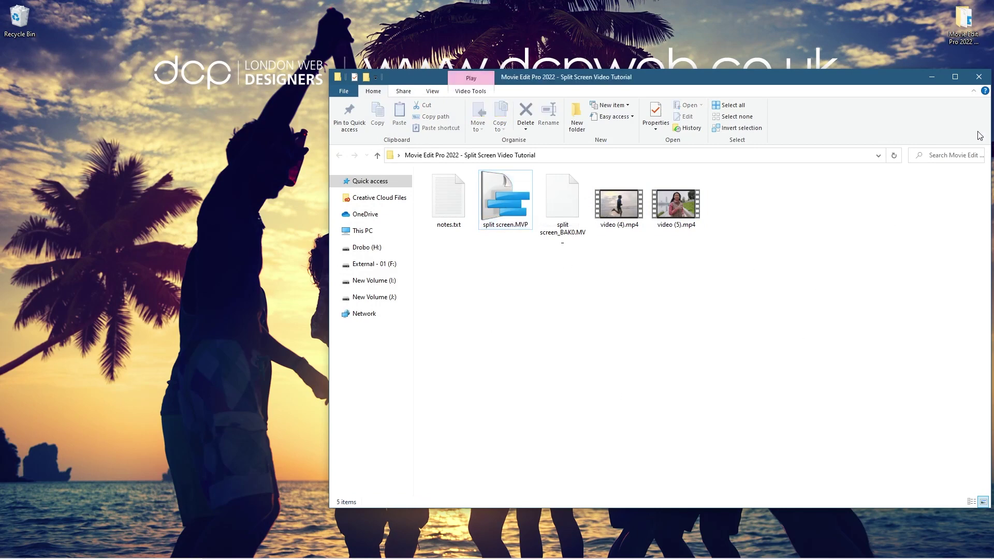